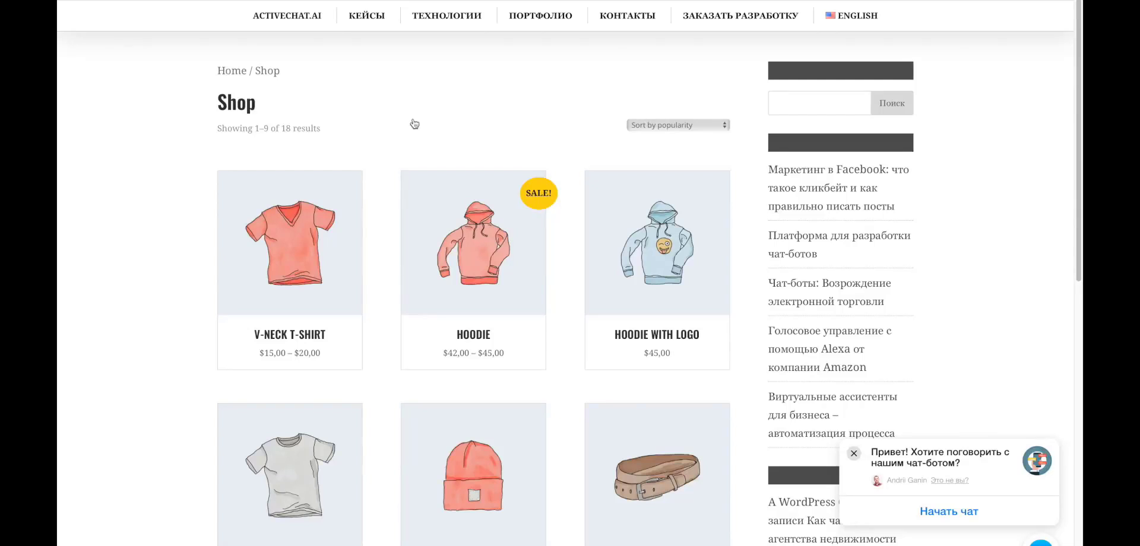
Switch from the shop page to the Newdm Pizza chat in Facebook Messenger.
key("super+Tab")
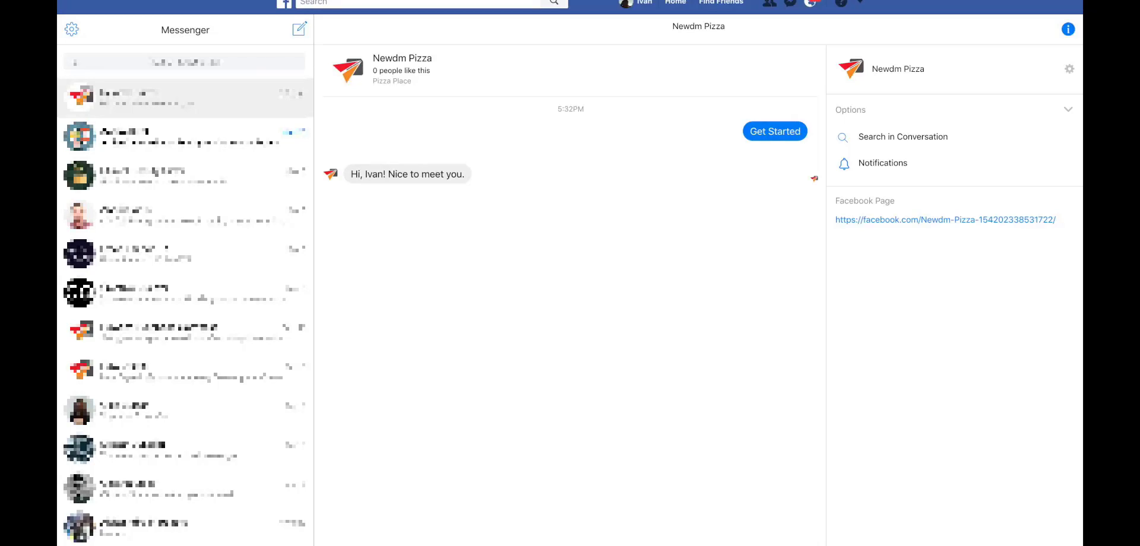
Greet the Newdm Pizza bot with 'hi', then send 'show categories'.
type("hi")
key("Return")
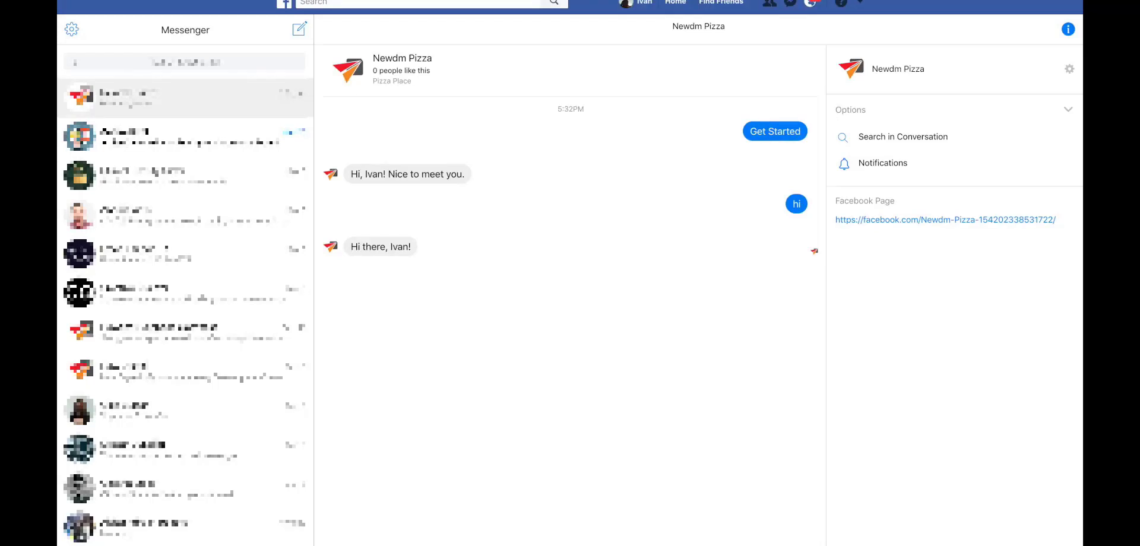
key("Return")
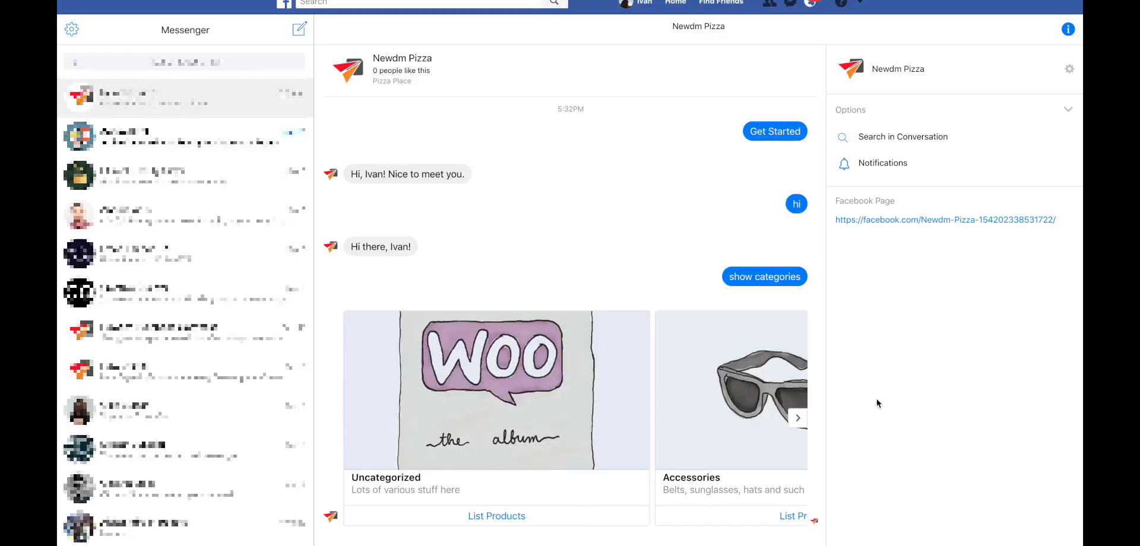
Advance the category carousel past Accessories and Clothing to the Decor and Guitars cards.
left_click(800, 418)
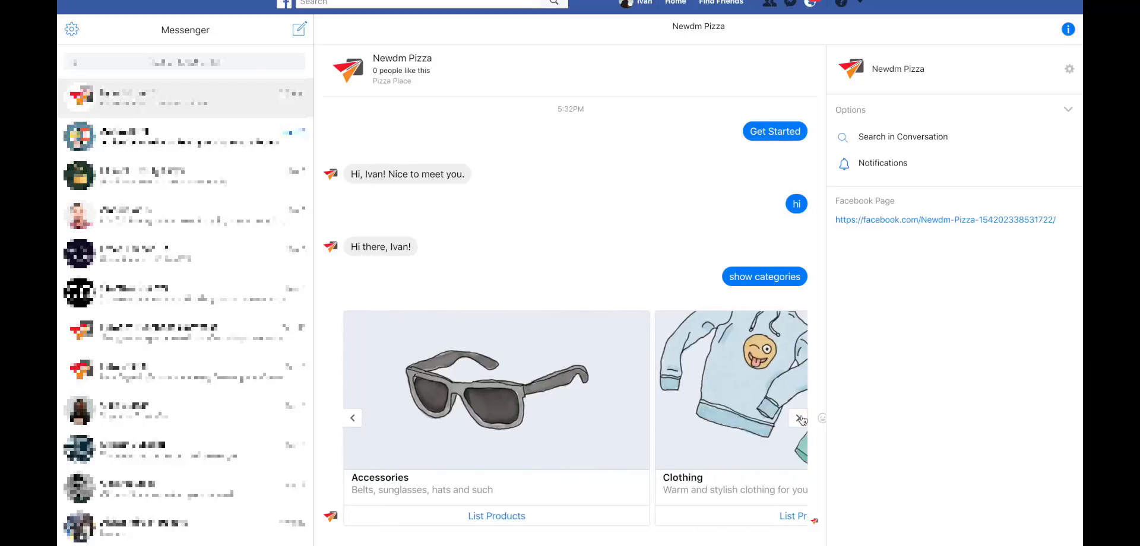
left_click(799, 418)
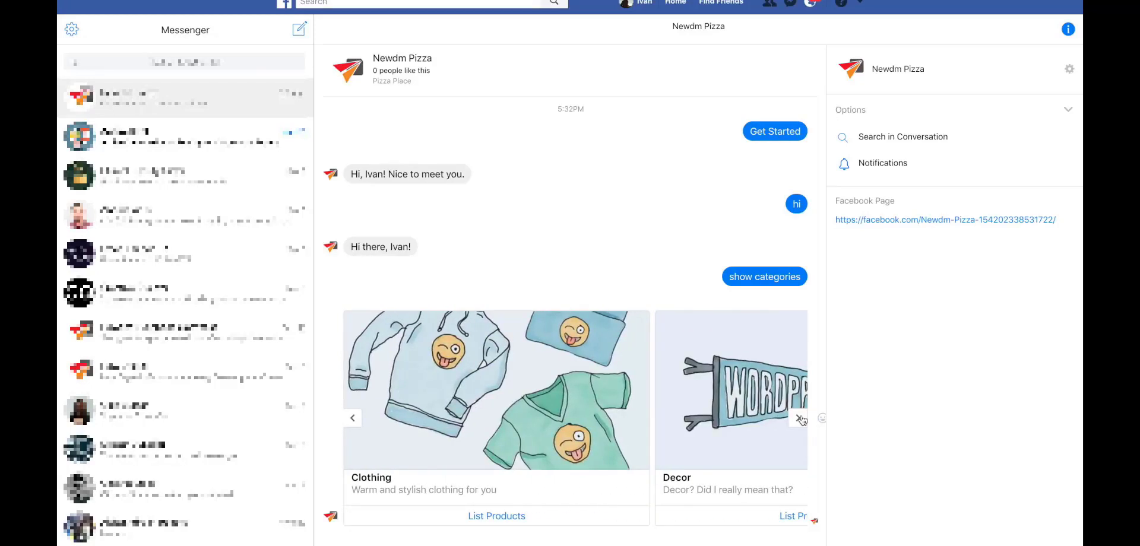
left_click(799, 418)
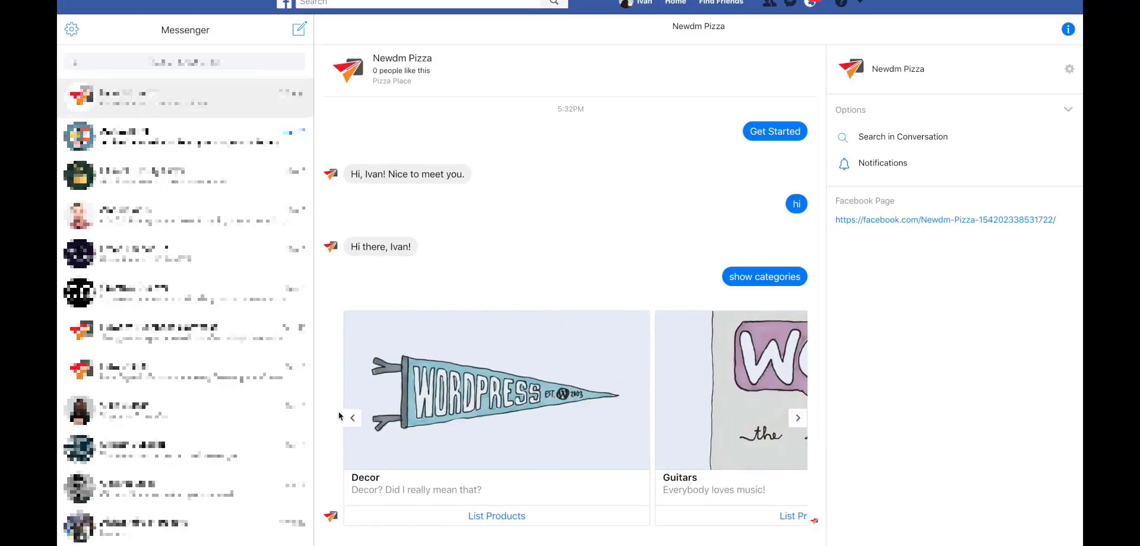
List the Decor products and browse the Logo Collection and WordPress Pennant cards.
left_click(485, 518)
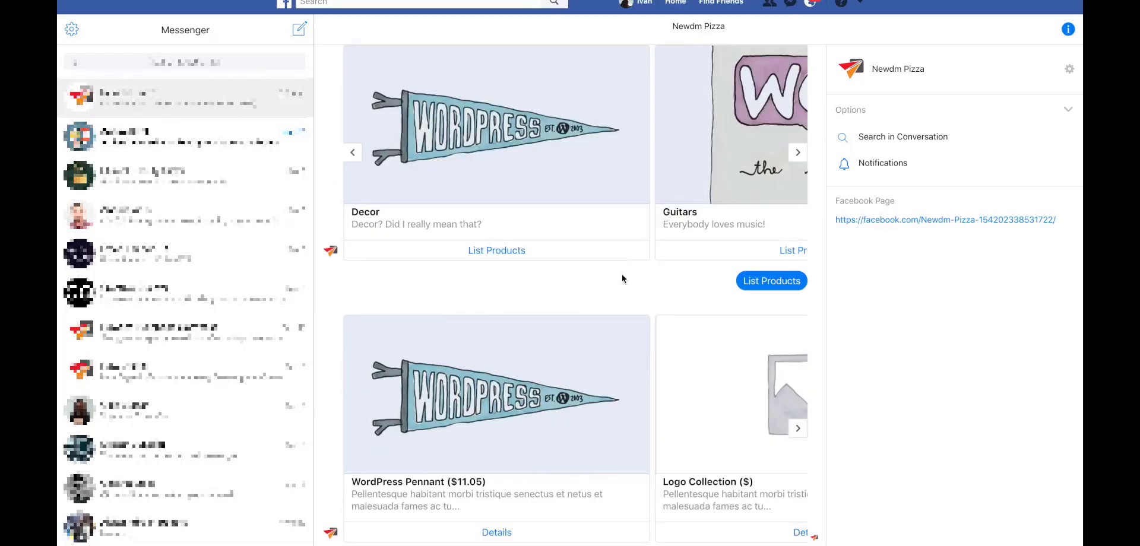
left_click(799, 430)
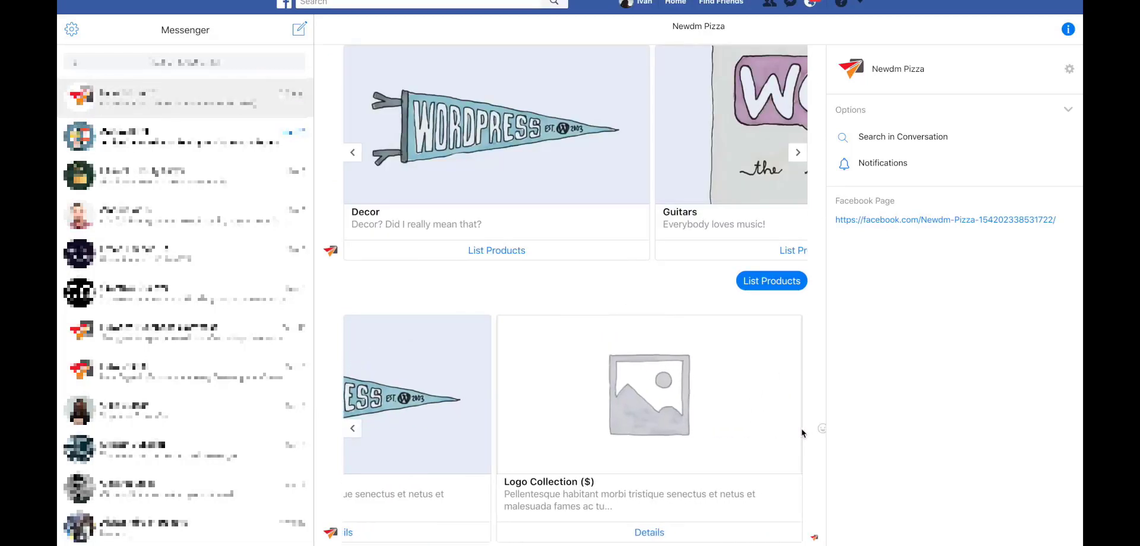
left_click(353, 428)
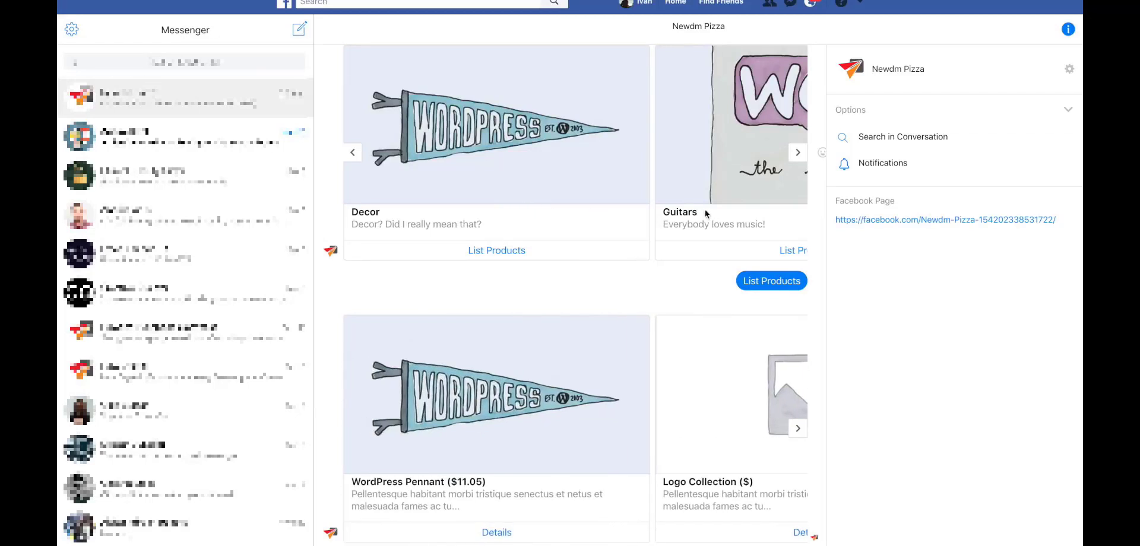
Advance categories to Hoodies, list its products, and browse through to the last hoodie card.
left_click(798, 153)
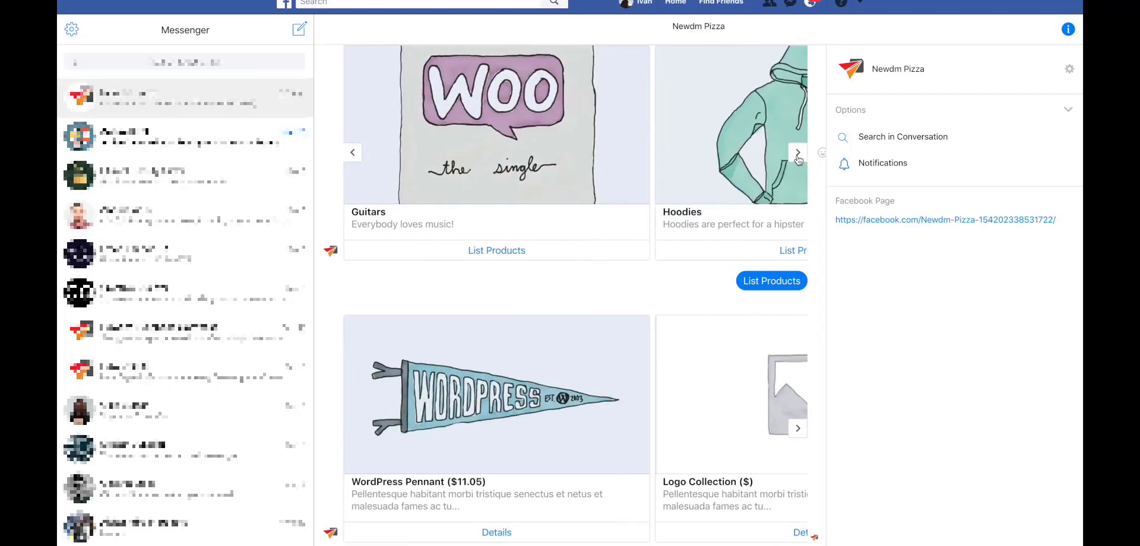
left_click(798, 153)
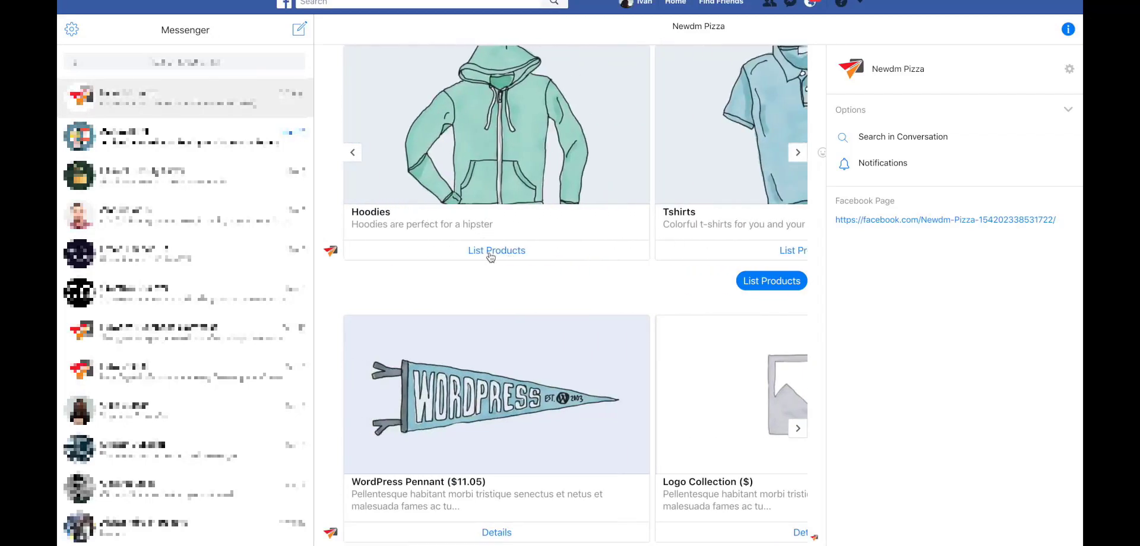
left_click(491, 252)
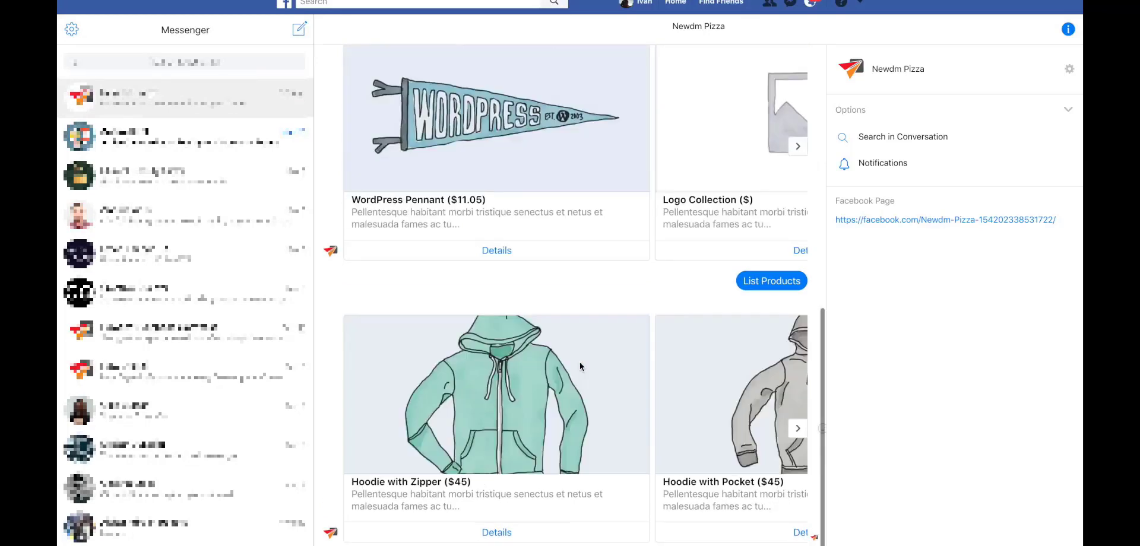
left_click(798, 433)
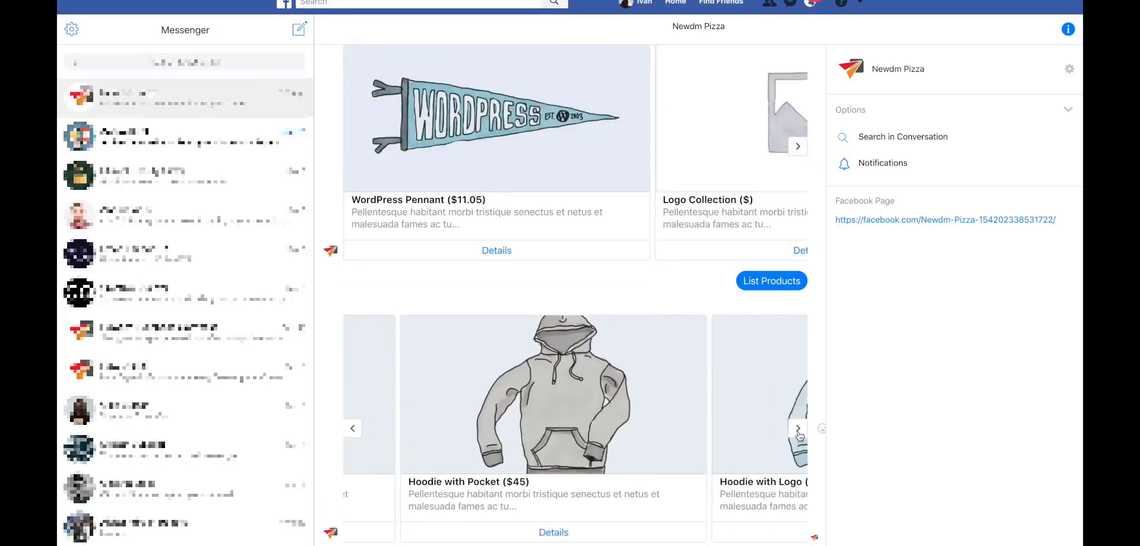
left_click(798, 430)
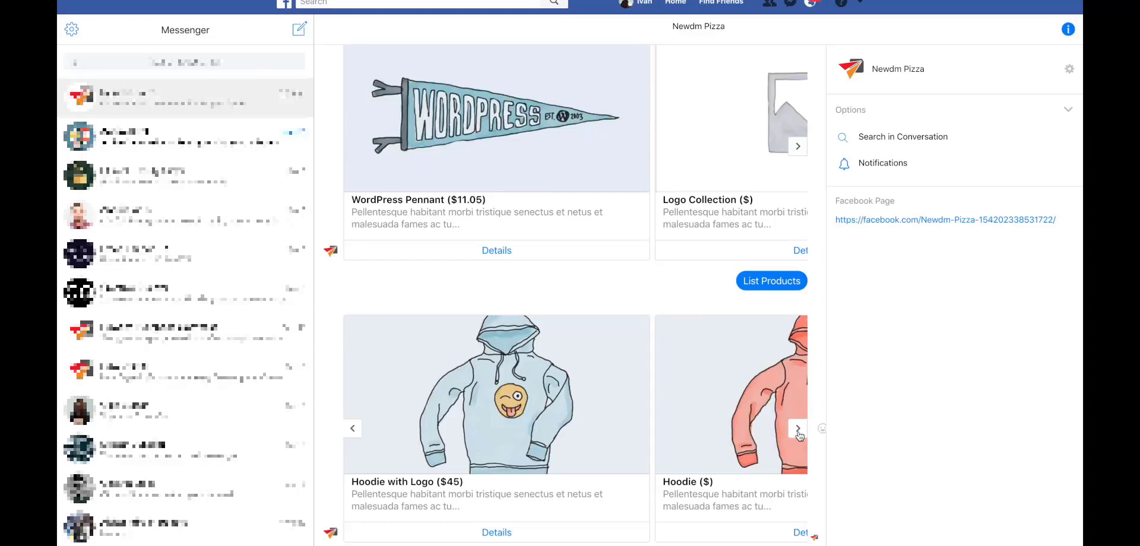
left_click(798, 432)
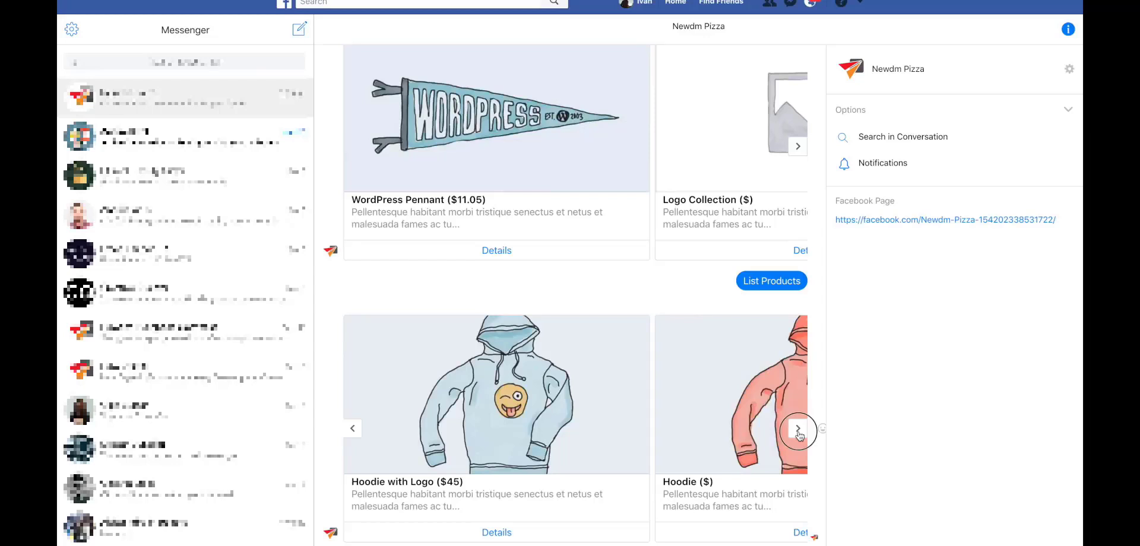
View the Hoodie with Logo details and order it for $45.
left_click(361, 435)
left_click(499, 534)
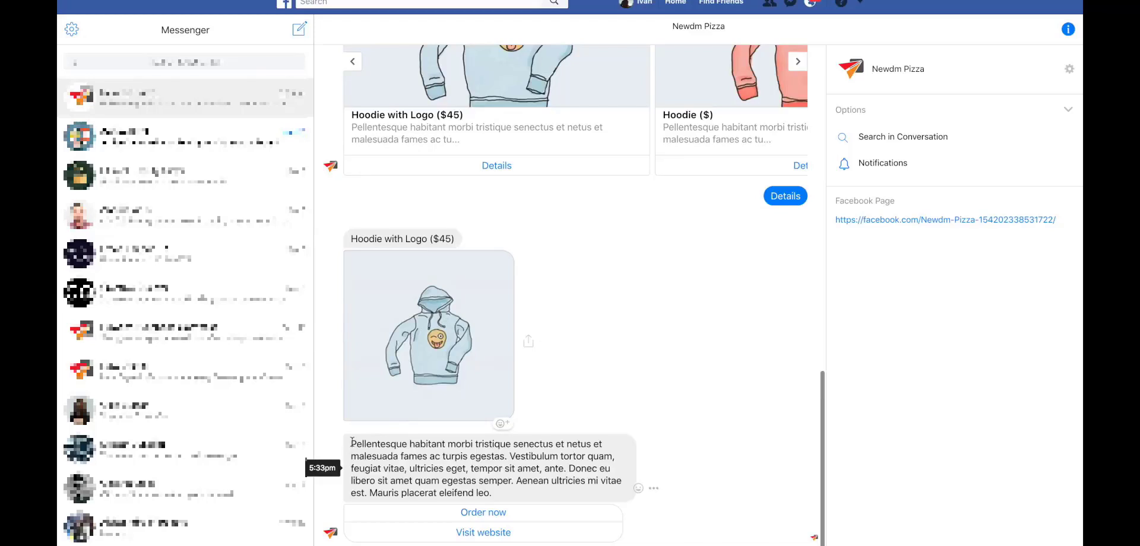
left_click_drag(350, 444, 511, 496)
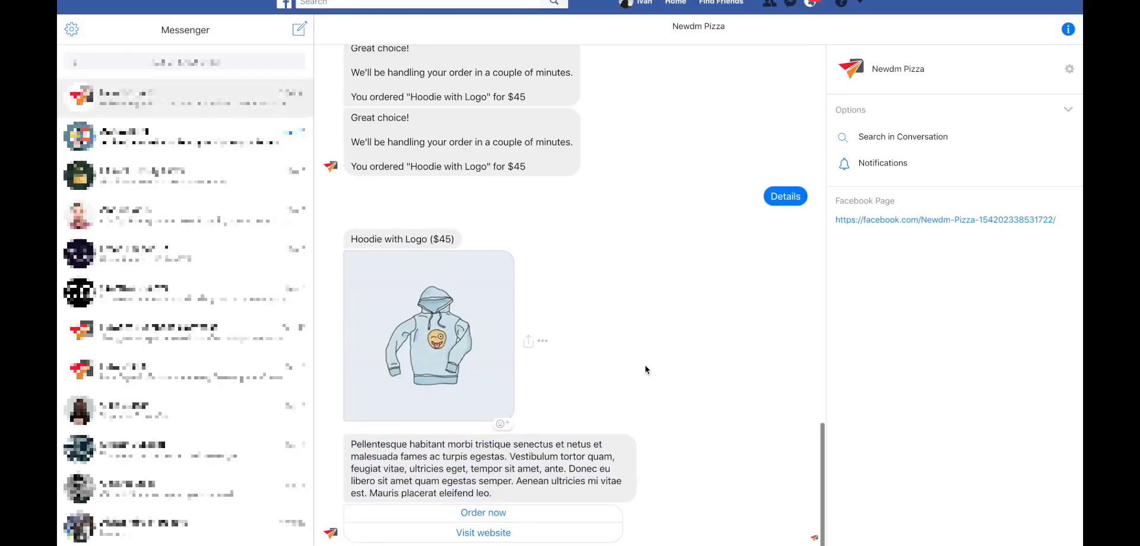
left_click(481, 514)
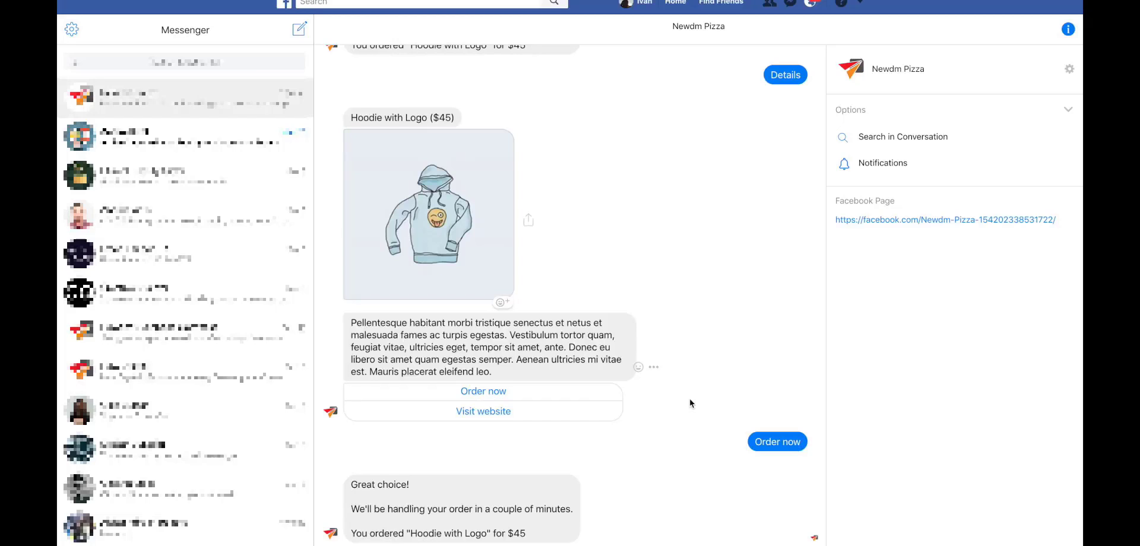
Show Chatfuel's buy block template using woo_product_title and woo_product_price, then return to Messenger.
key("super+Tab")
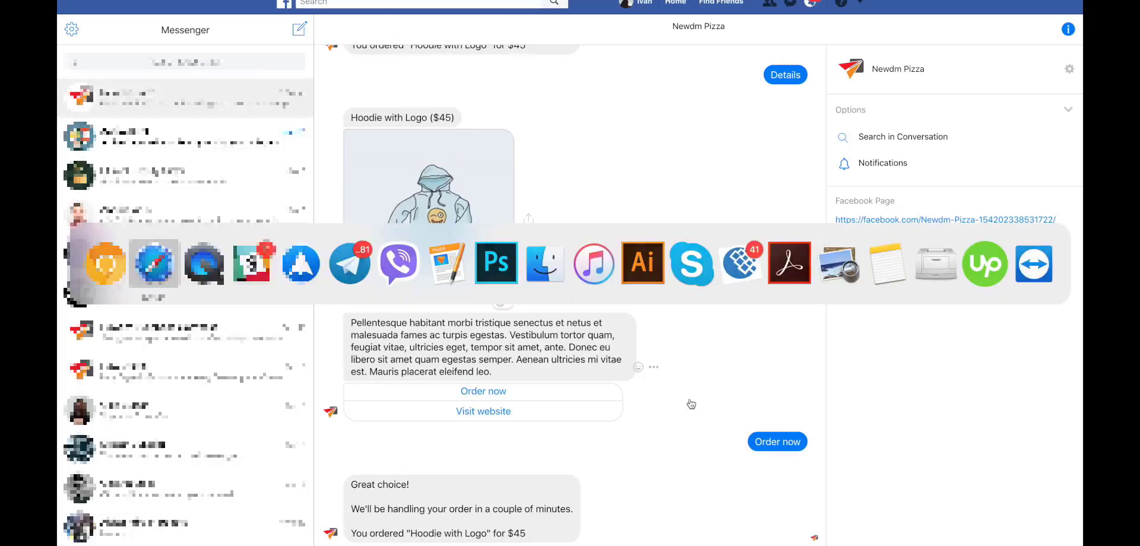
key("ctrl+Tab")
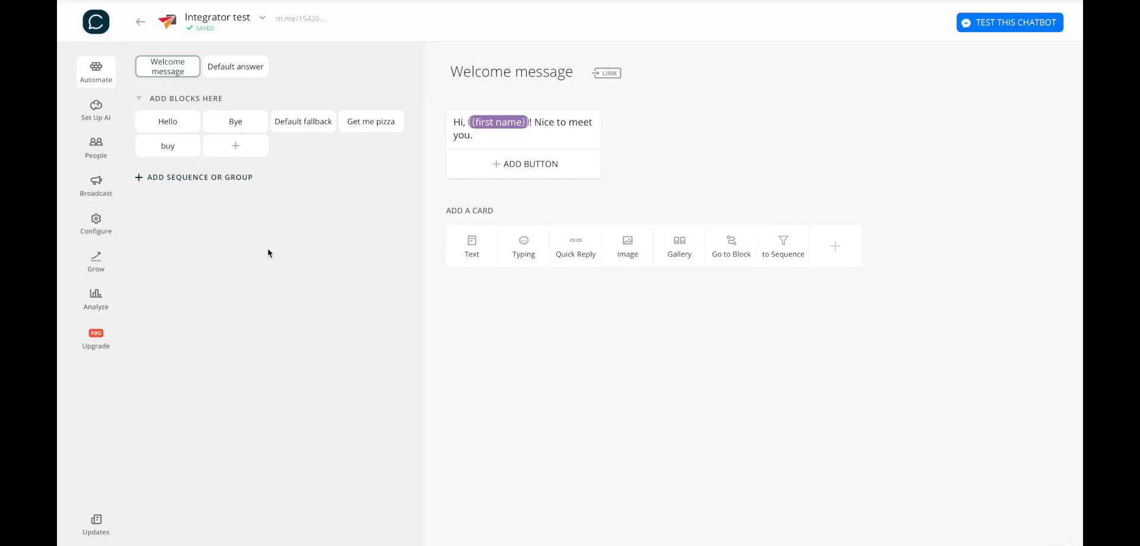
left_click(168, 150)
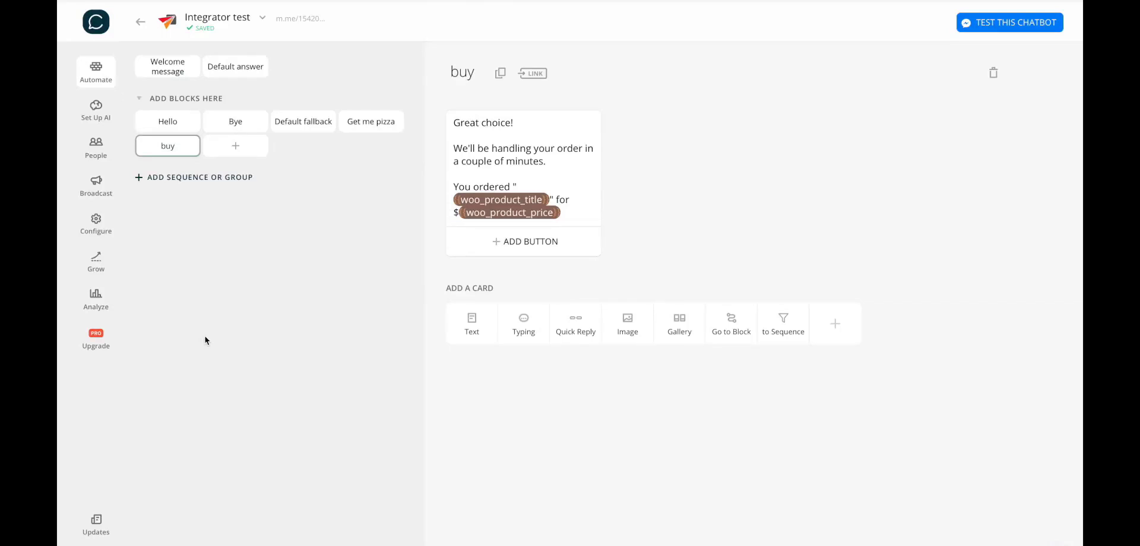
key("super+Tab")
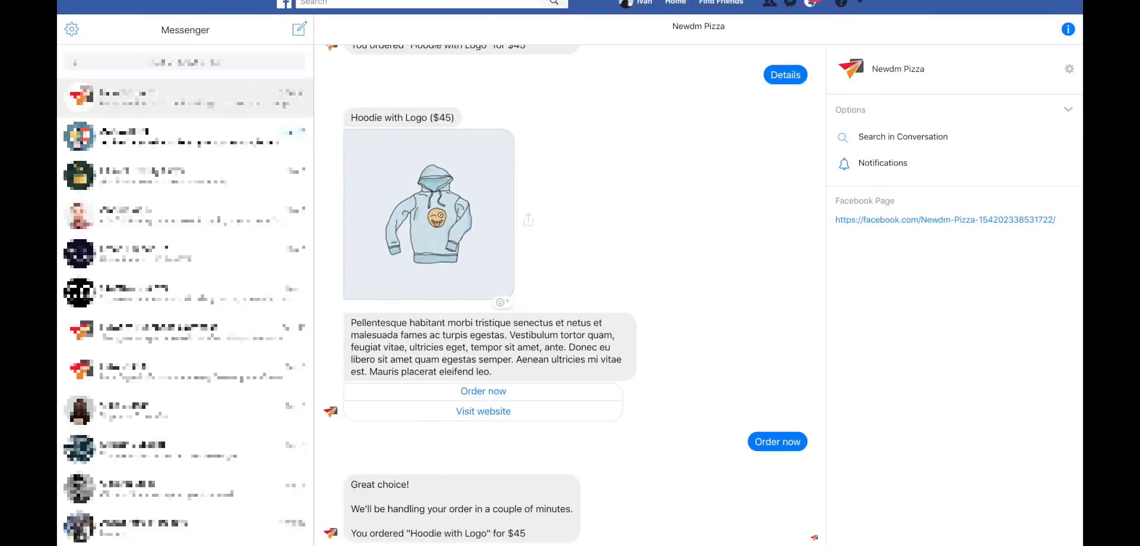
Review woo.category's training phrases such as 'accessories', then open the woo.product intent.
key("ctrl+Tab")
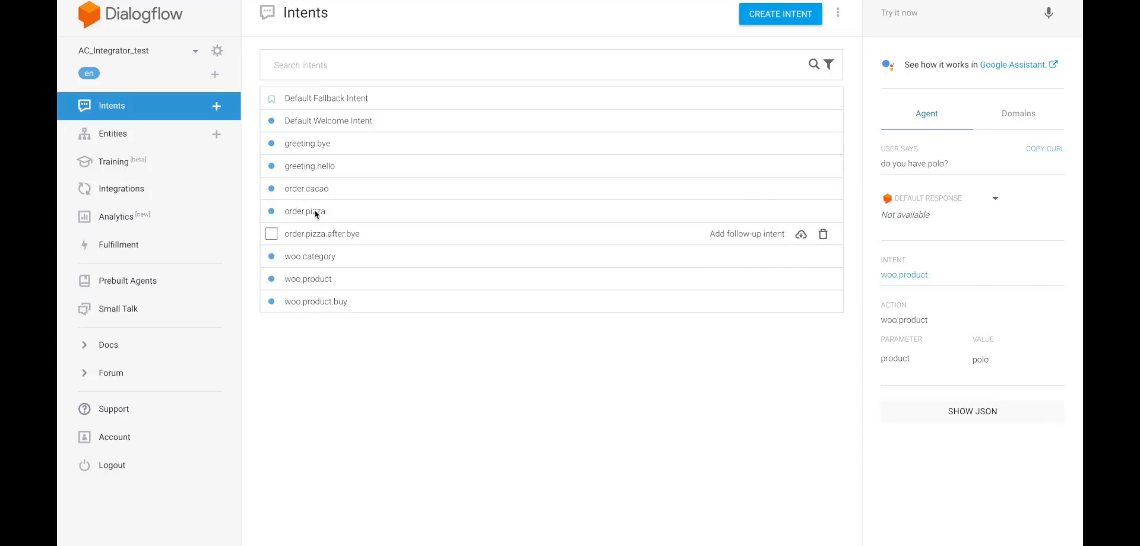
left_click(302, 259)
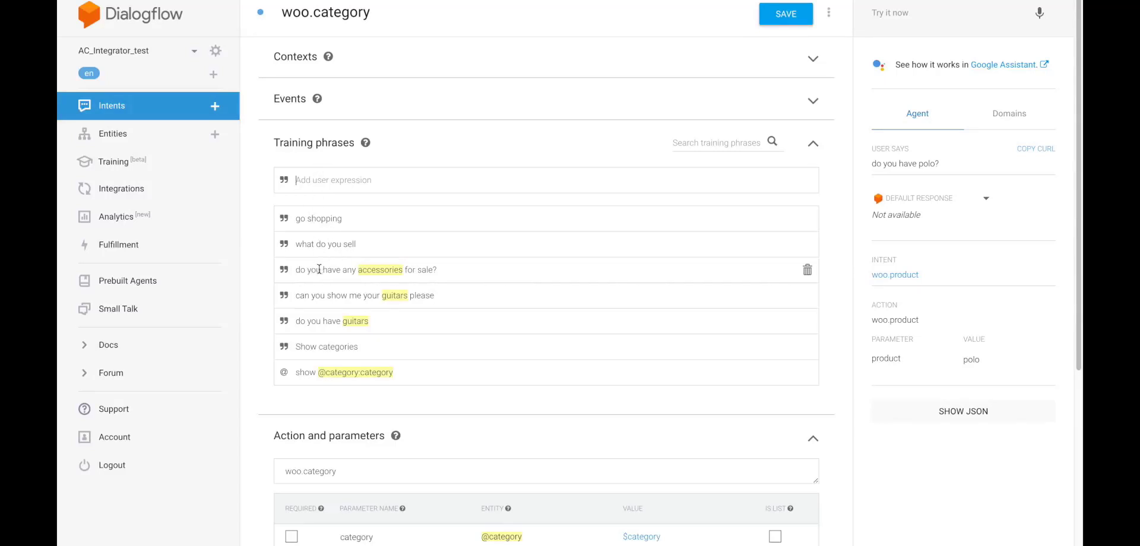
left_click_drag(359, 270, 403, 270)
left_click(330, 351)
left_click(120, 112)
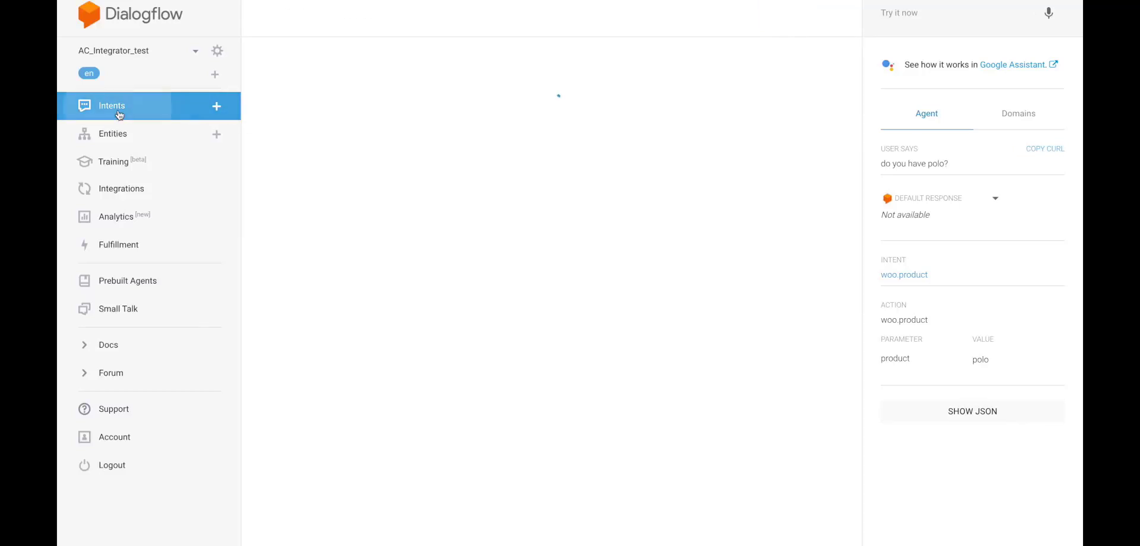
left_click(310, 286)
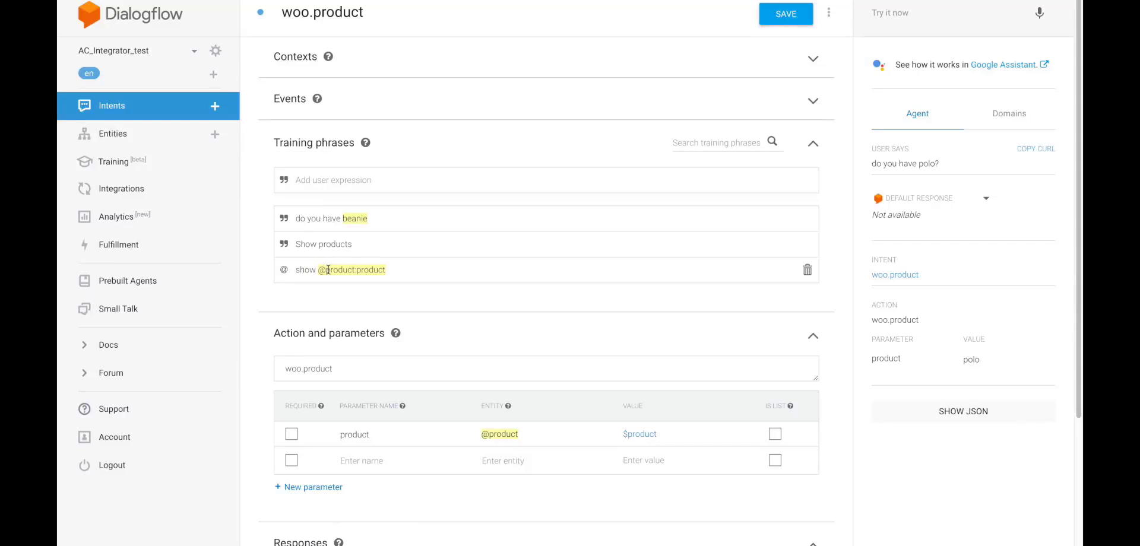
left_click(114, 136)
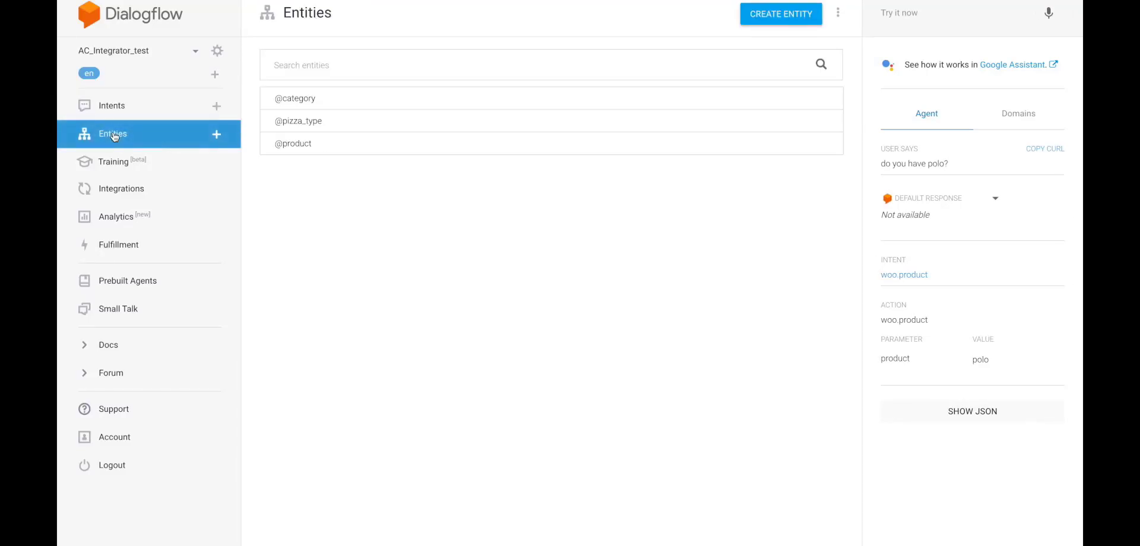
left_click(301, 101)
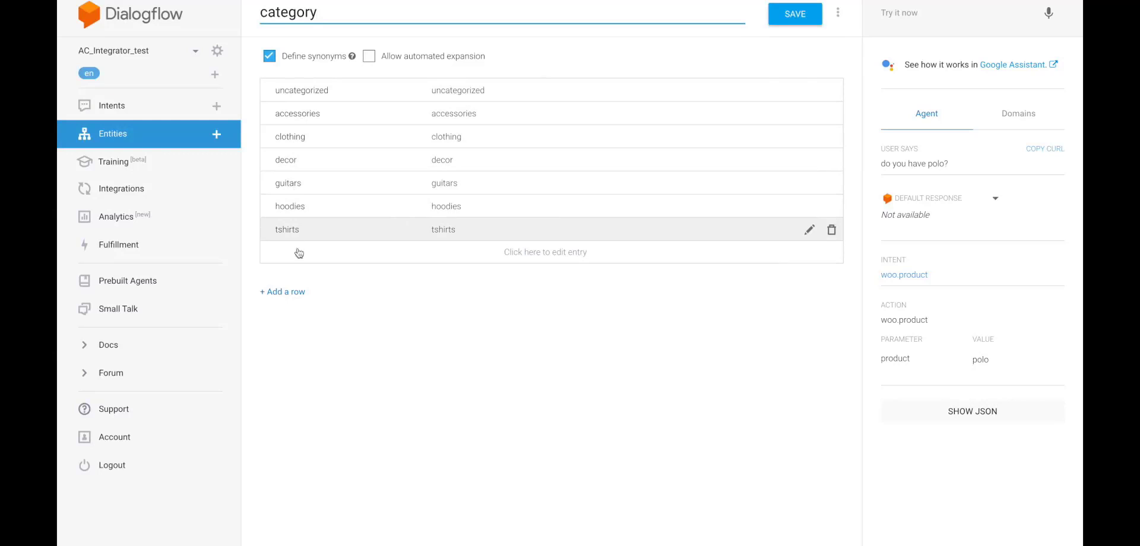
left_click(120, 138)
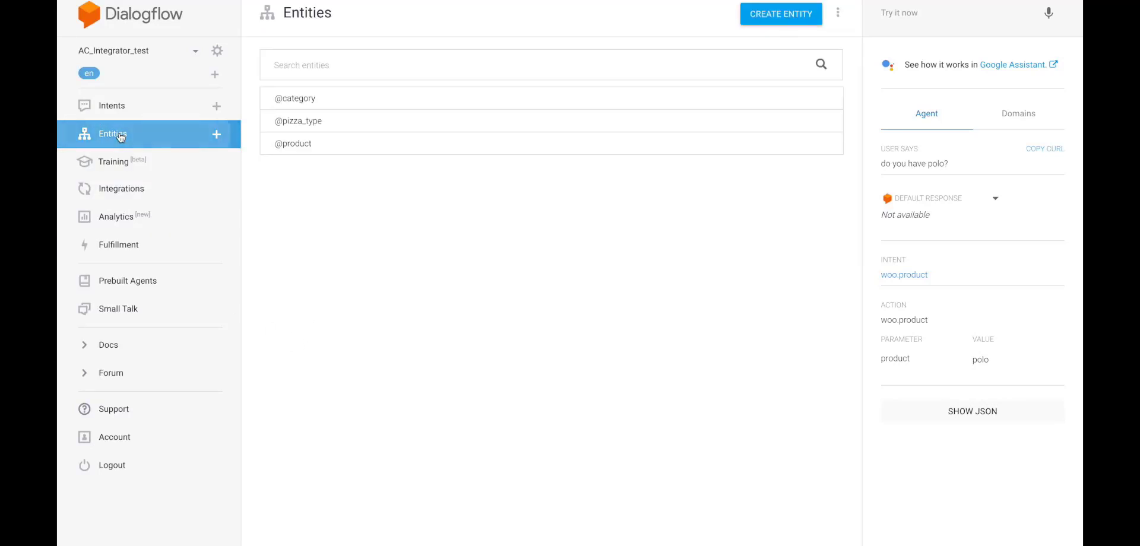
left_click(307, 145)
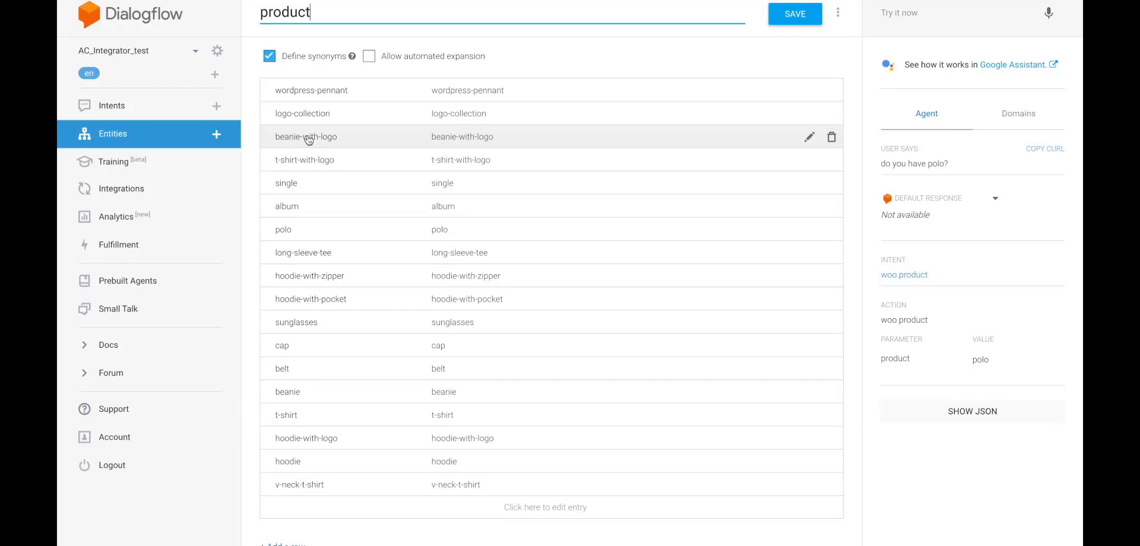
left_click(111, 108)
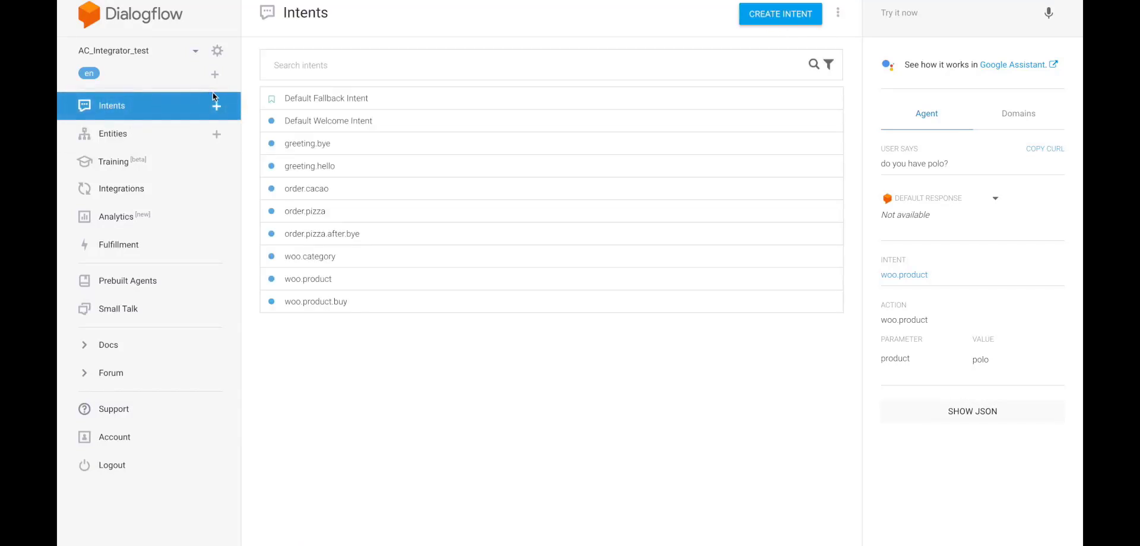
left_click(307, 303)
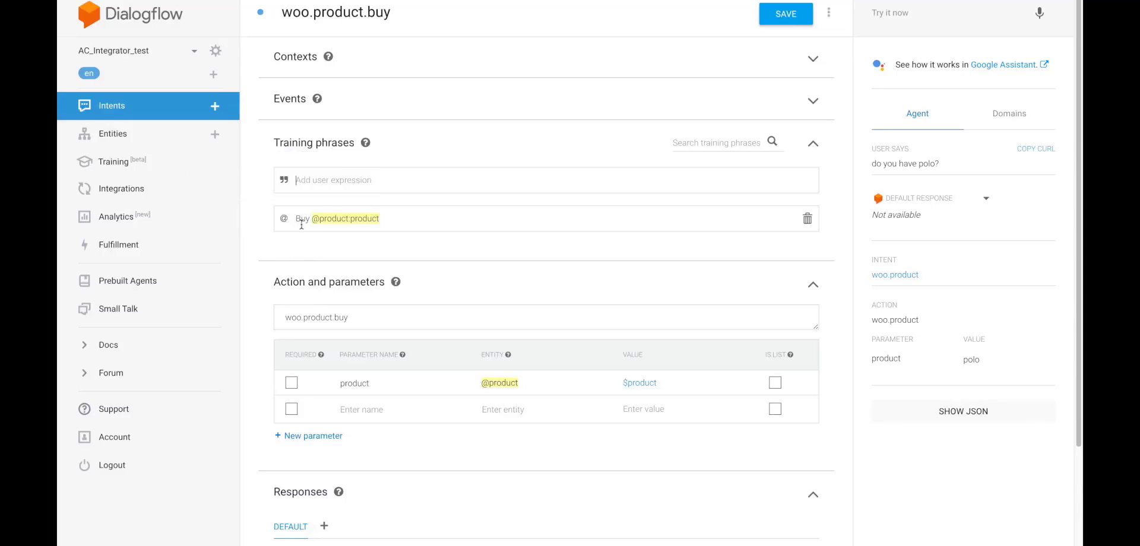
left_click(117, 107)
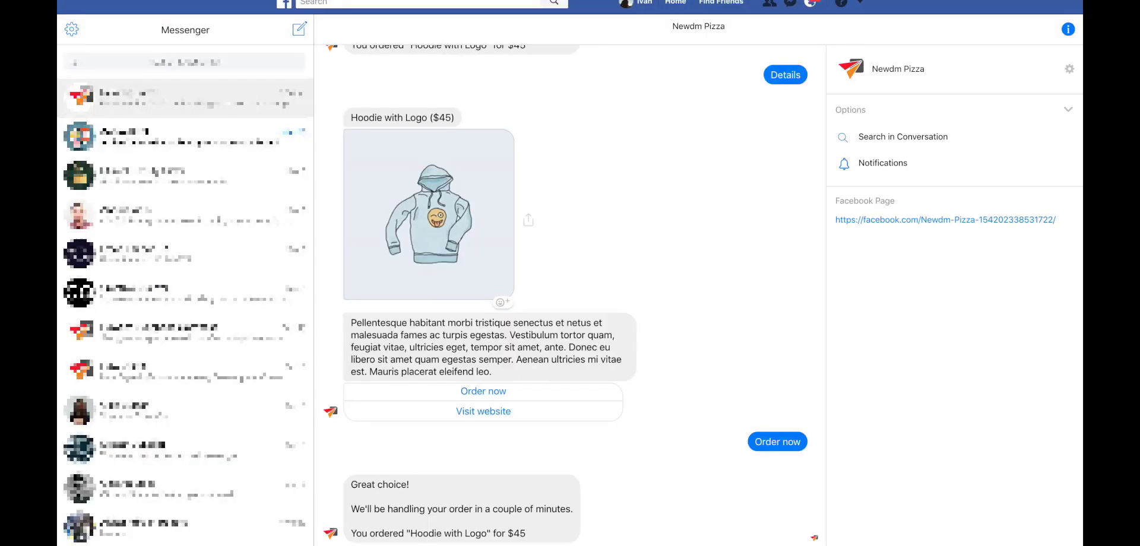
Send 'buy polo' to get the bot's $18 Polo order confirmation, then return to Chatfuel.
key("Return")
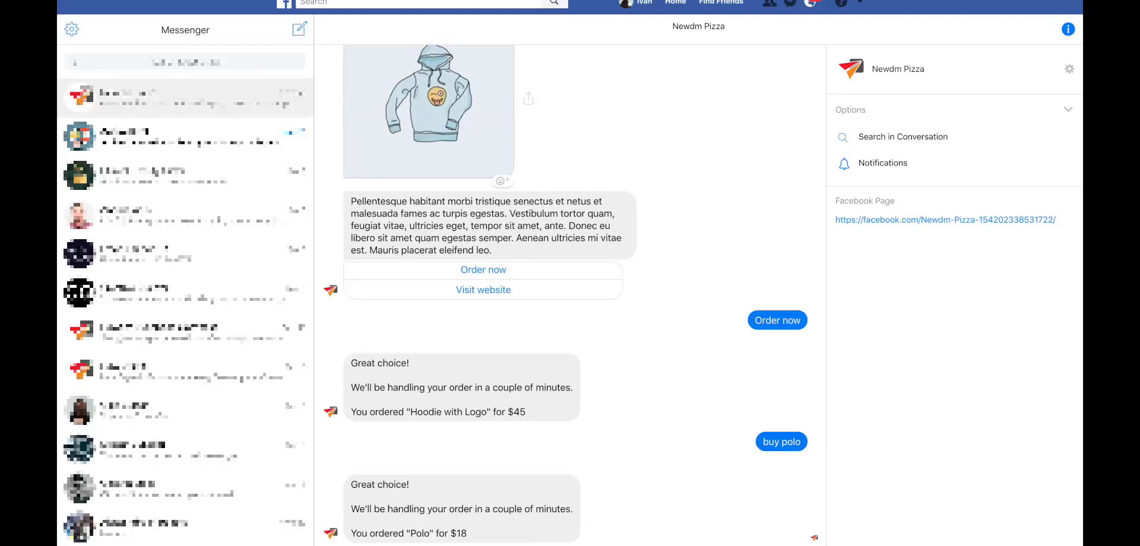
key("super+Tab")
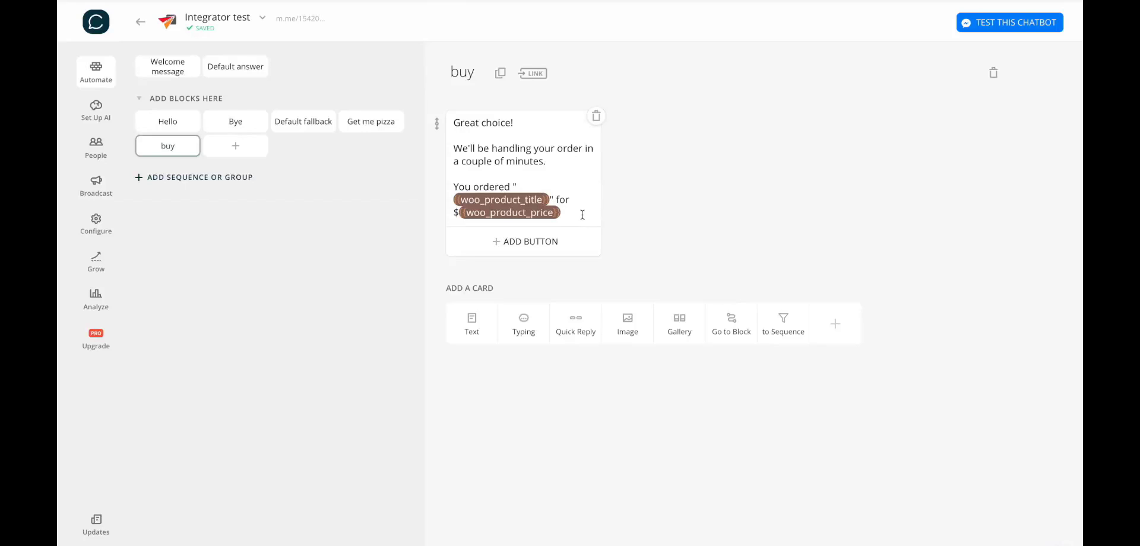
Start a new line in the buy block's confirmation text with '{{woo' to list WooCommerce variables.
left_click(586, 215)
key("Return")
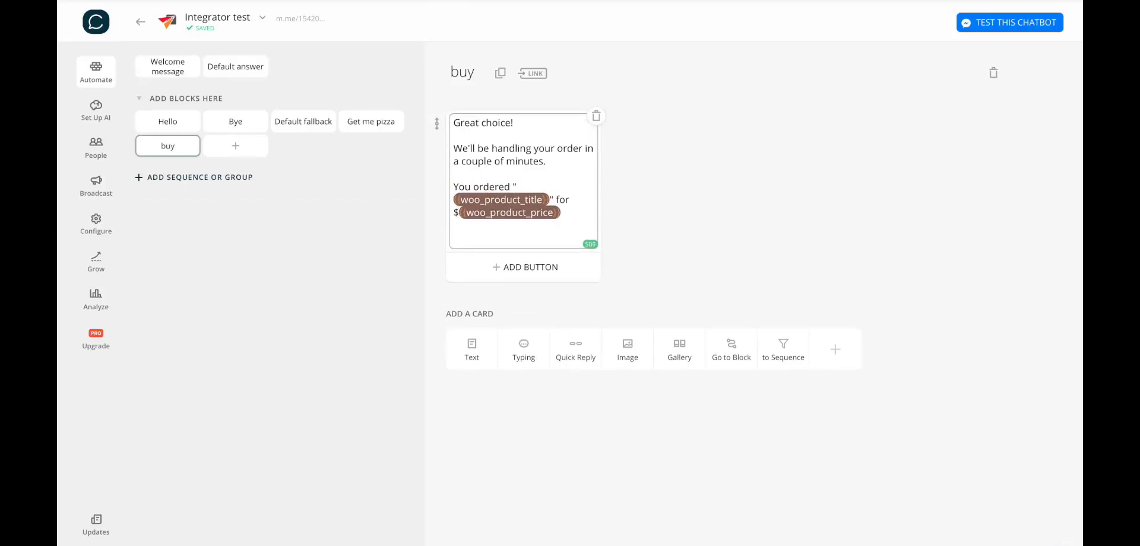
type("{{woo")
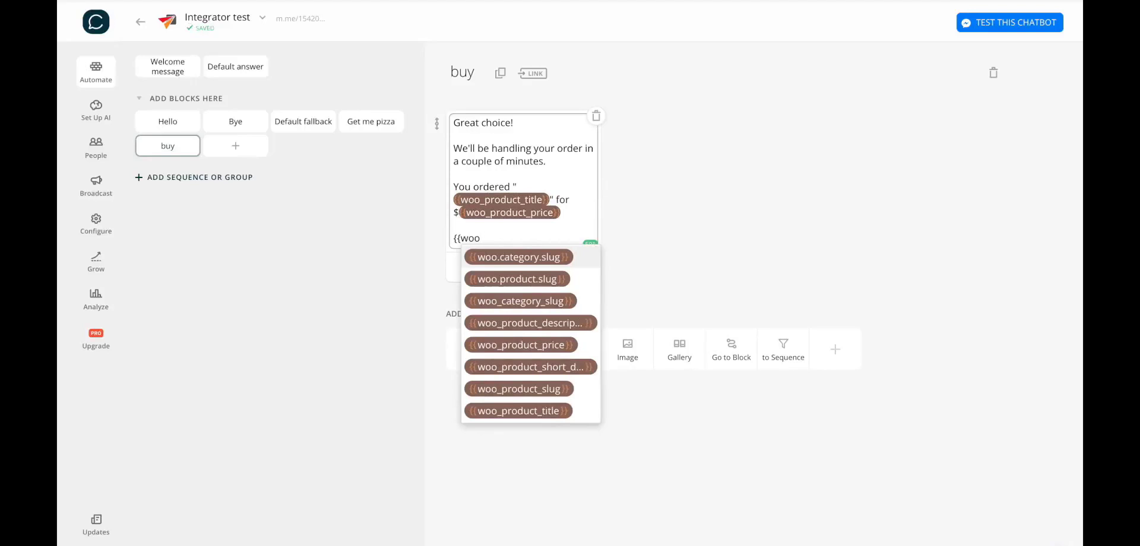